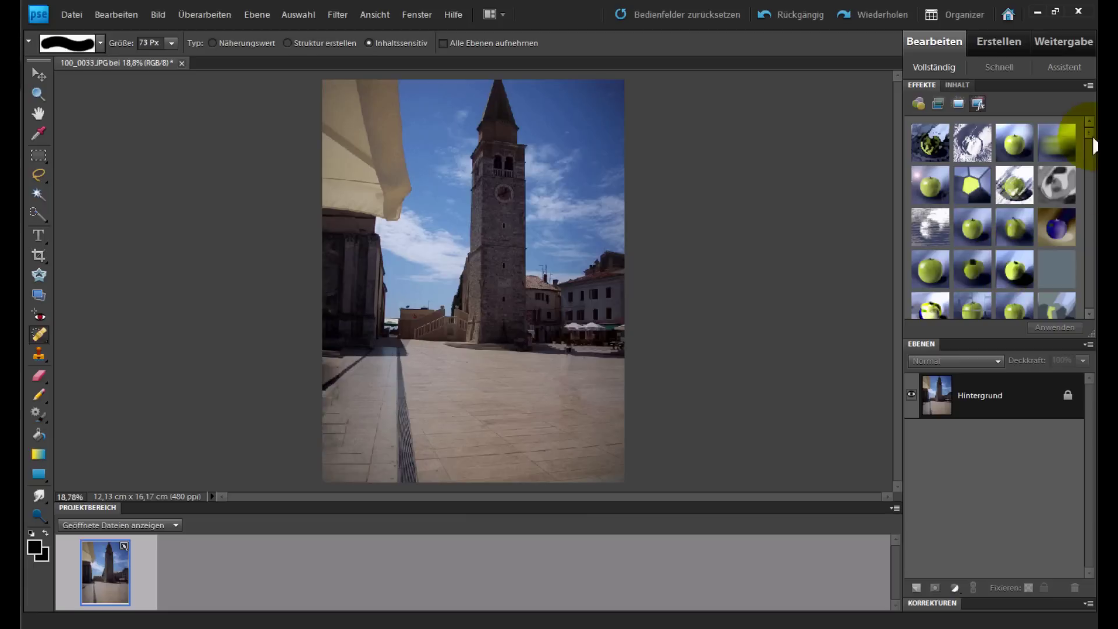
# Step: Bring the bell-tower photo into the editor workspace and select the Move tool
pyautogui.scroll(-3, 1088, 159)
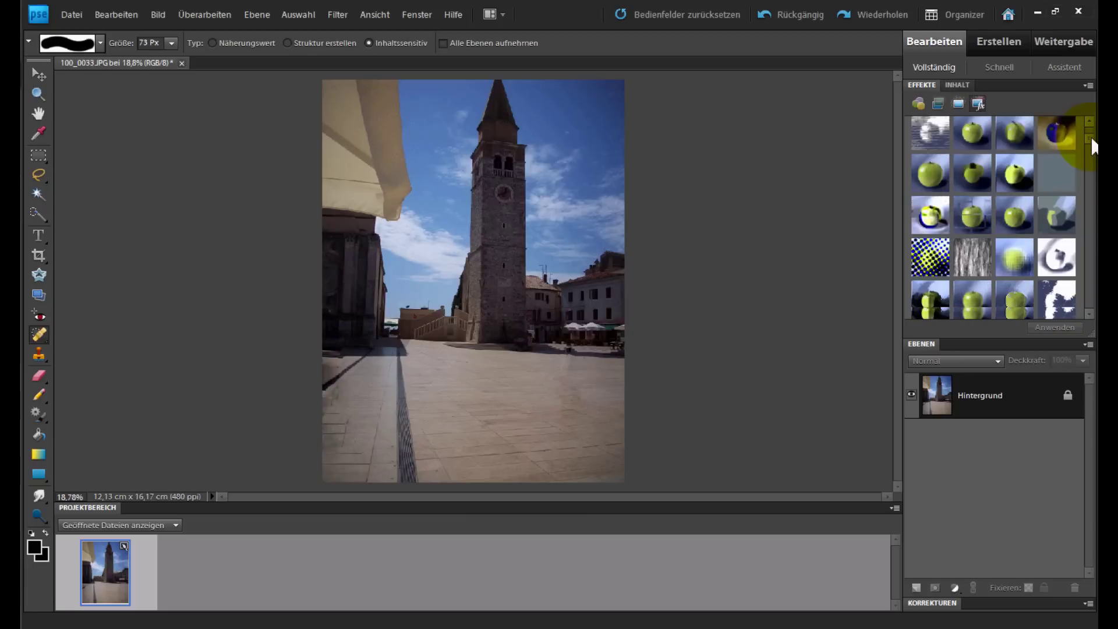
pyautogui.moveTo(1089, 145); pyautogui.dragTo(1089, 162)
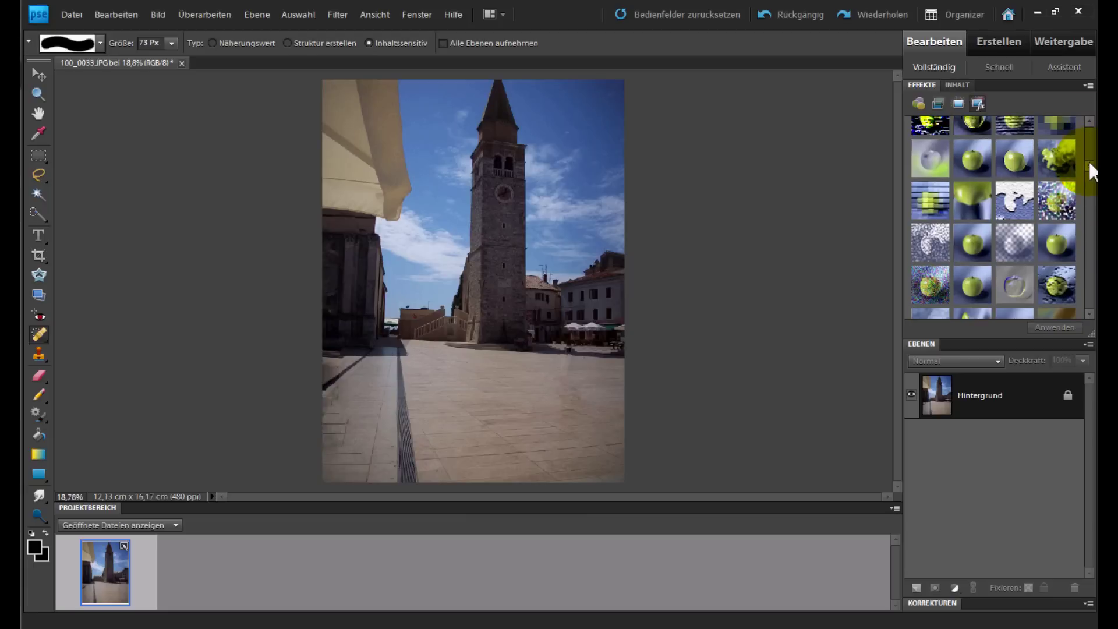
pyautogui.scroll(3, 1088, 159)
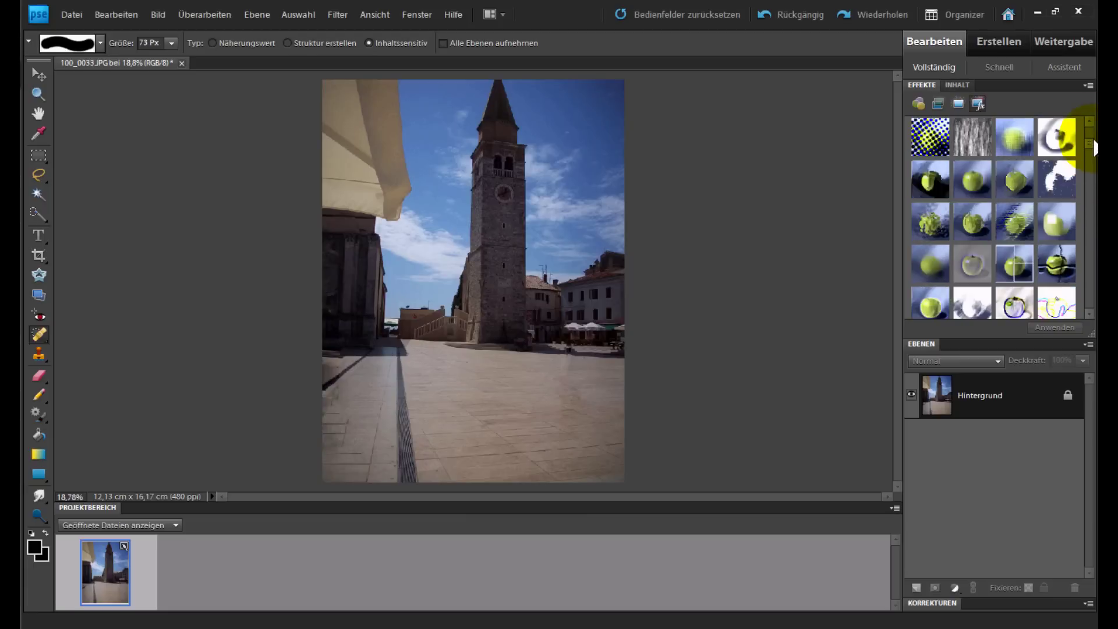
pyautogui.moveTo(1021, 301); pyautogui.dragTo(411, 182)
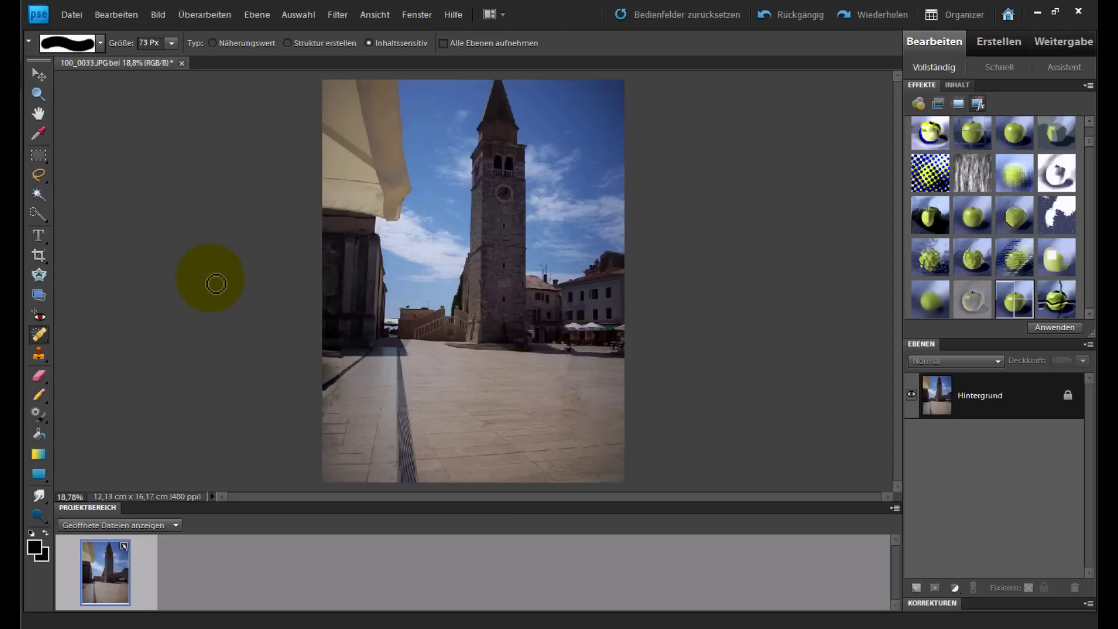
pyautogui.click(41, 77)
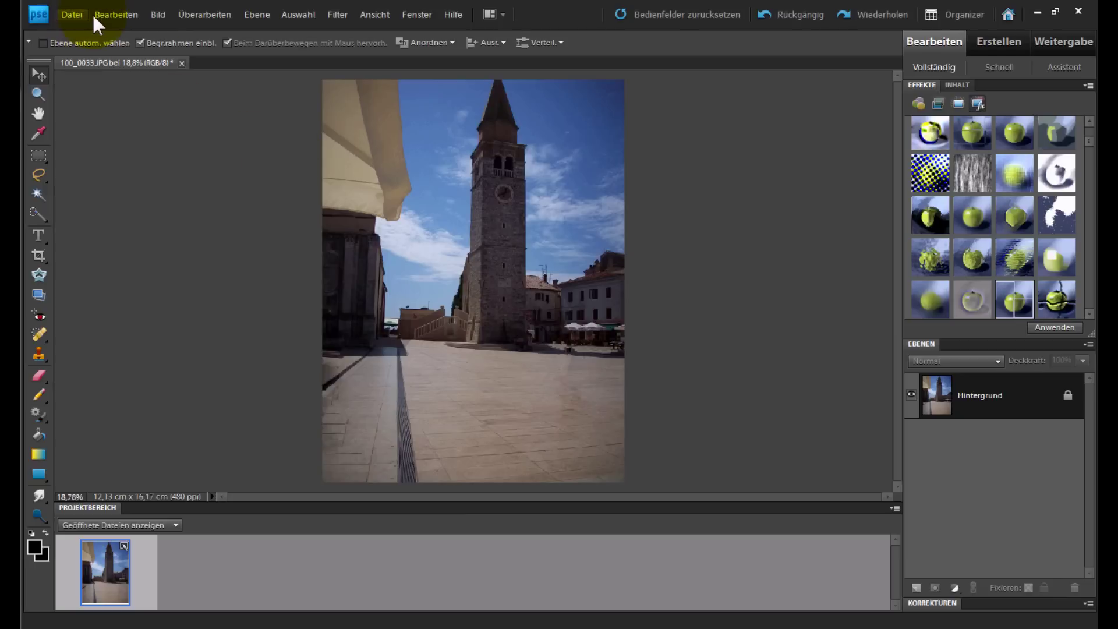
# Step: Open the Filter Gallery at 25% preview zoom with the Malfilter folder collapsed
pyautogui.click(335, 15)
pyautogui.click(351, 43)
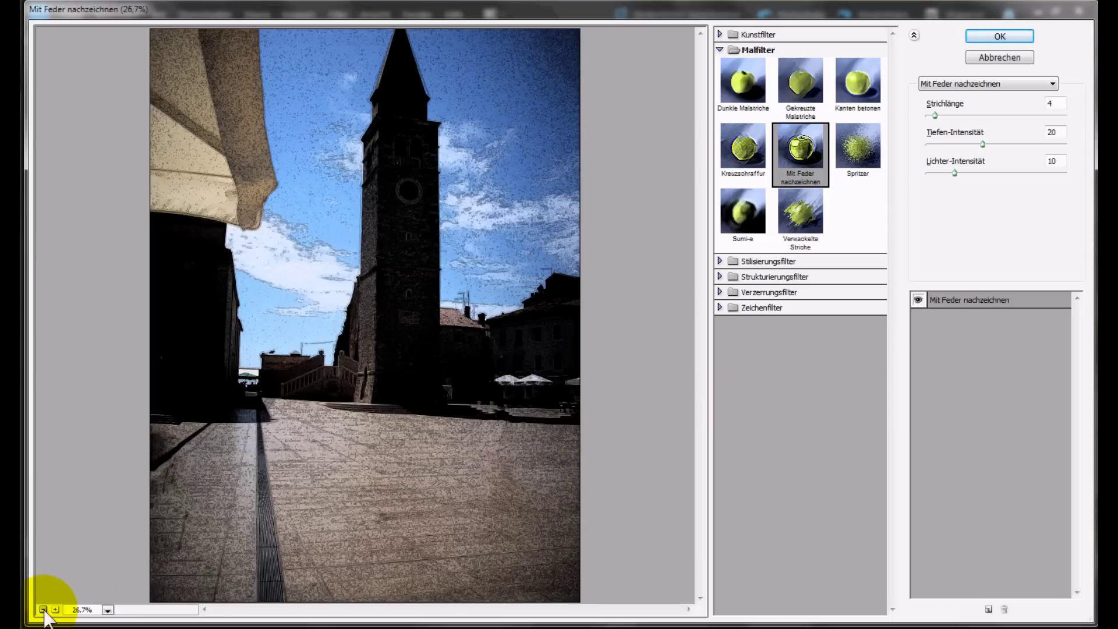
pyautogui.click(55, 609)
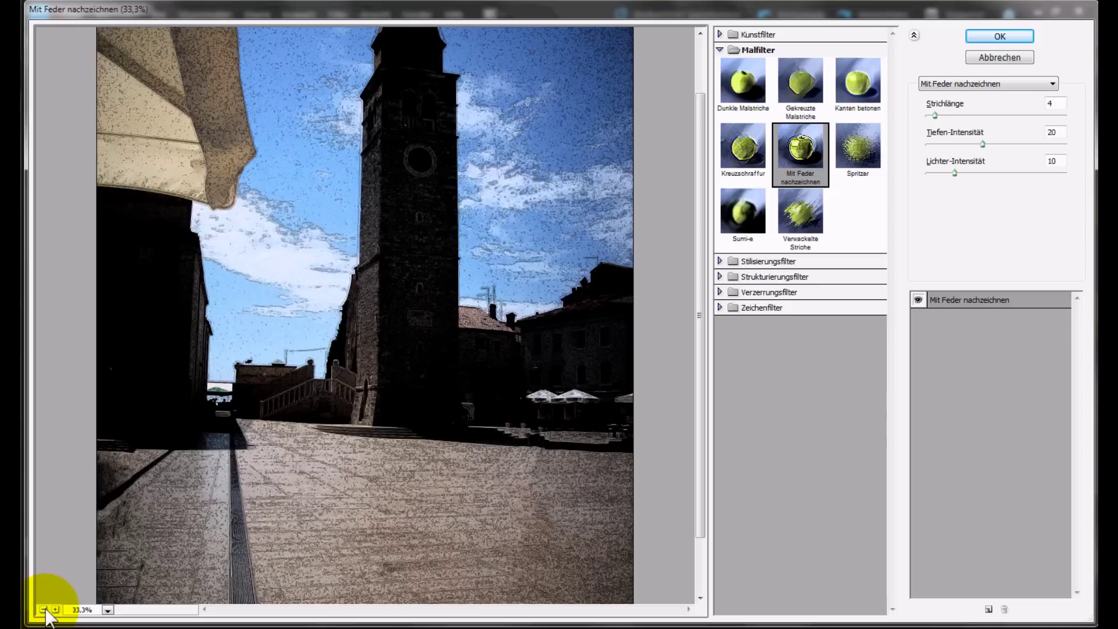
pyautogui.click(43, 609)
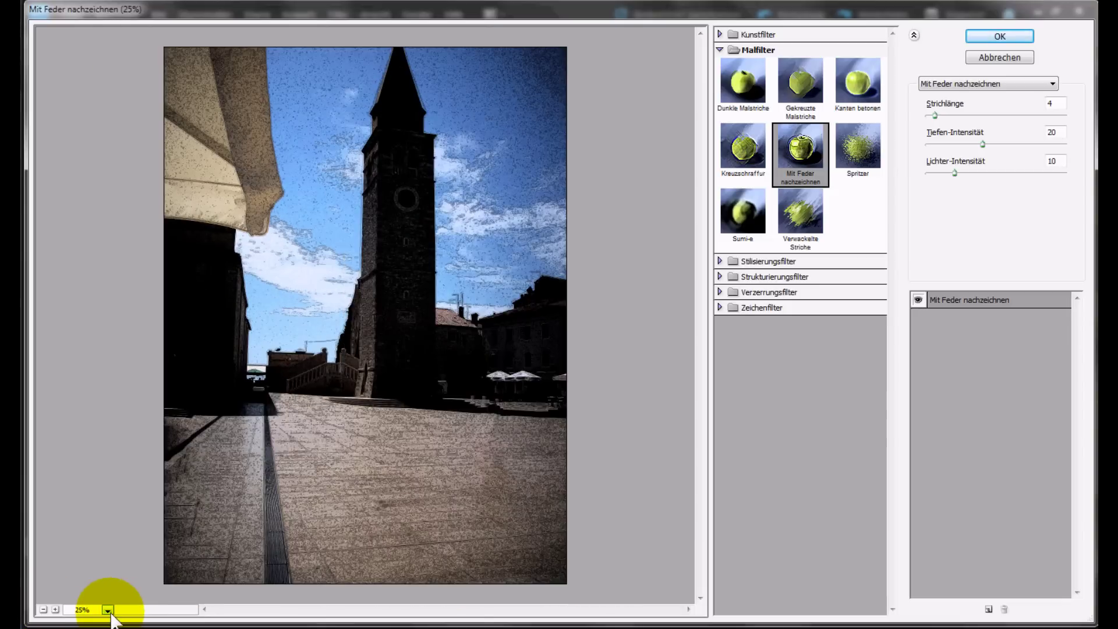
pyautogui.click(108, 610)
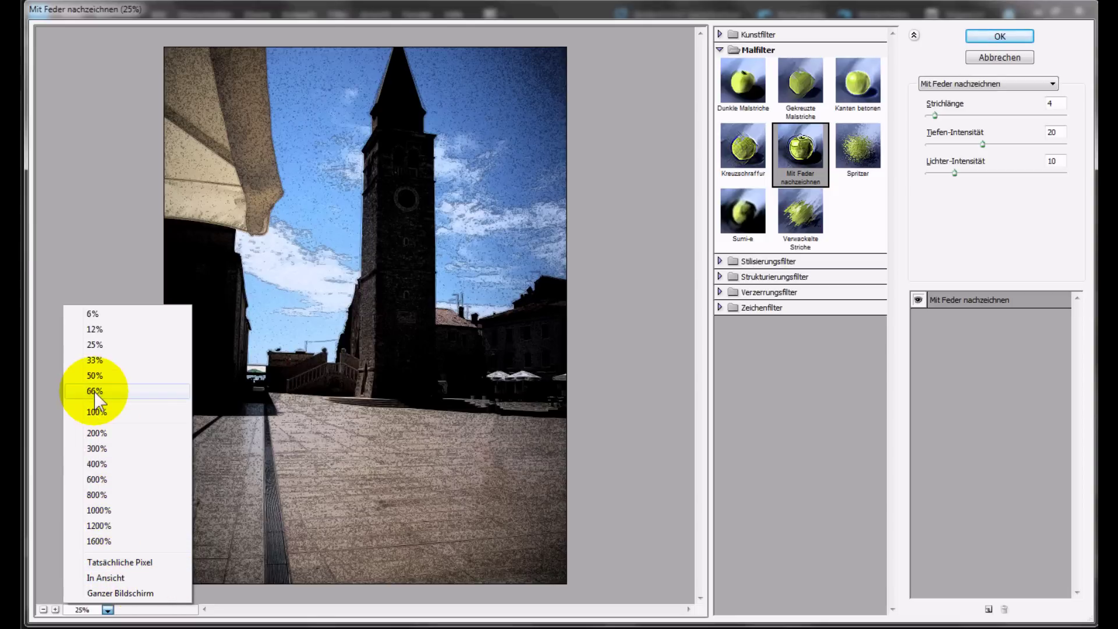
pyautogui.click(105, 284)
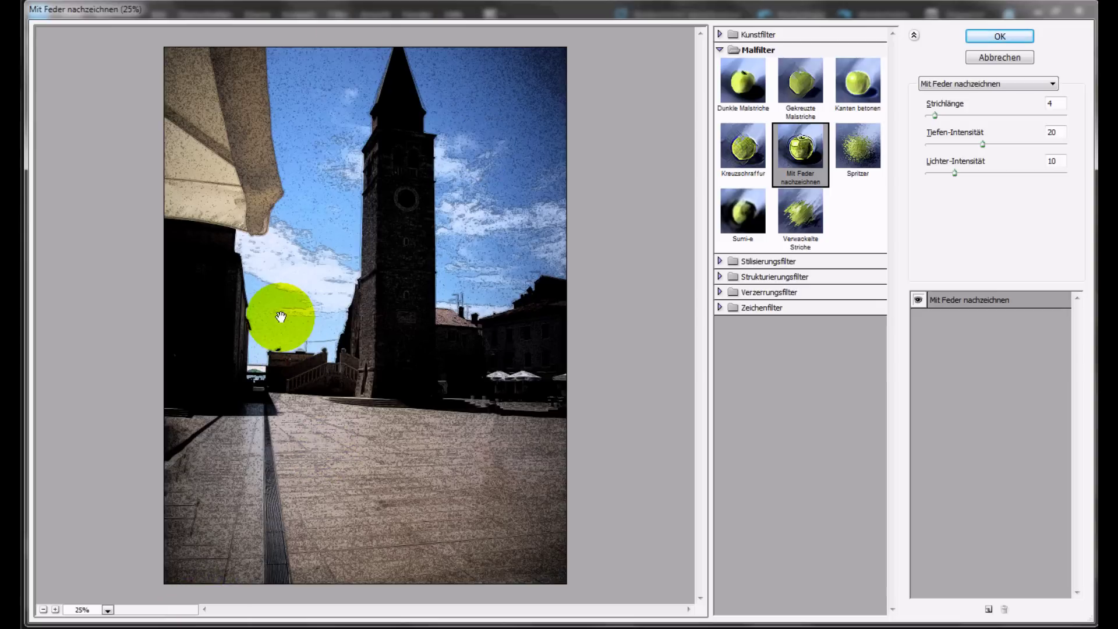
pyautogui.click(722, 50)
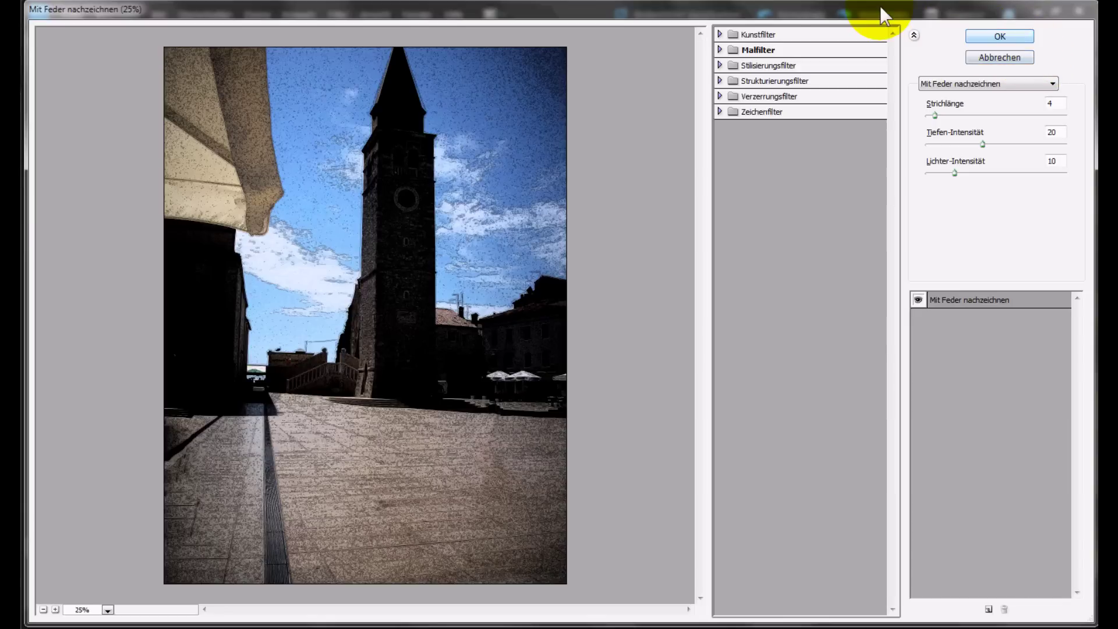
pyautogui.click(964, 83)
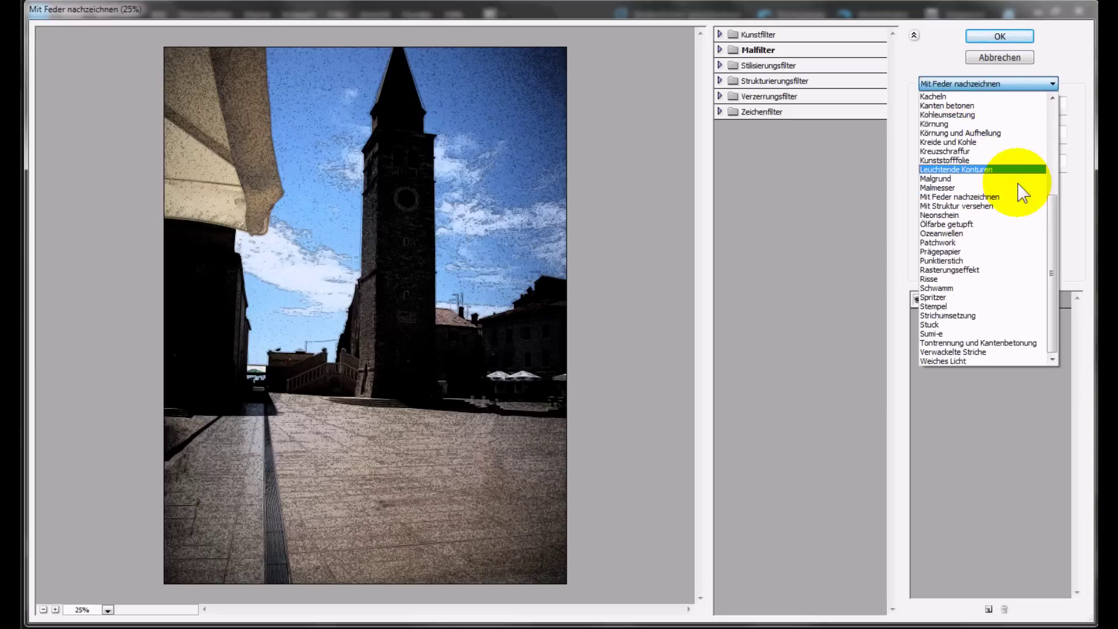
pyautogui.moveTo(1052, 248); pyautogui.dragTo(1045, 129)
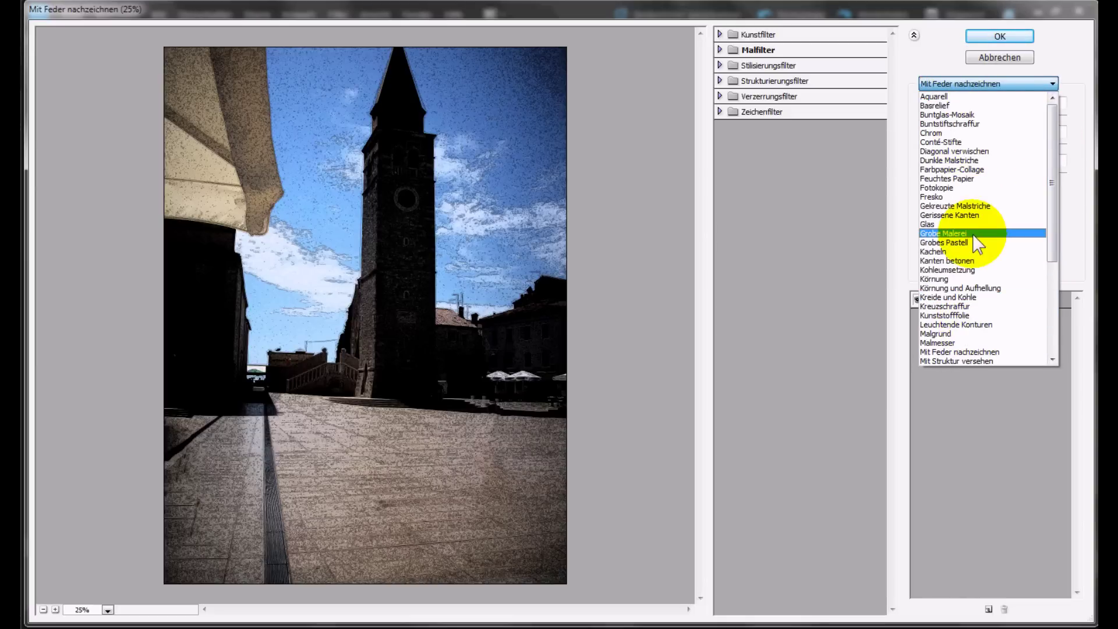
pyautogui.click(895, 212)
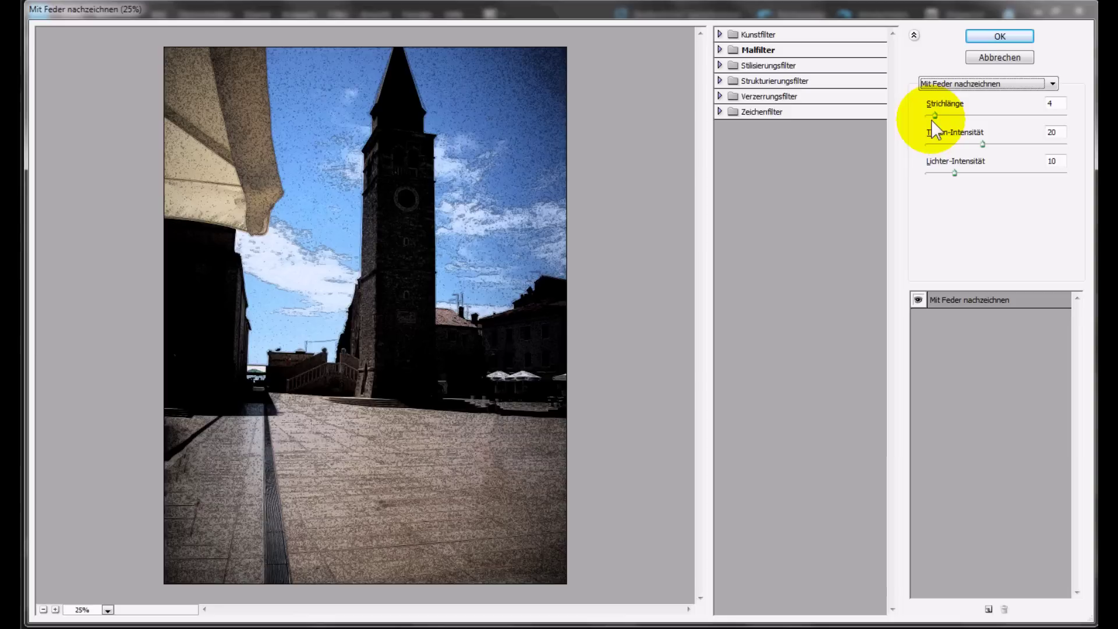
pyautogui.click(935, 116)
# Step: Set the ink-outline filter to stroke length 26, shadow intensity 6 and highlight intensity 41
pyautogui.moveTo(935, 116)
pyautogui.mouseDown()
pyautogui.moveTo(981, 116)
pyautogui.moveTo(986, 145)
pyautogui.moveTo(1018, 144)
pyautogui.mouseUp()
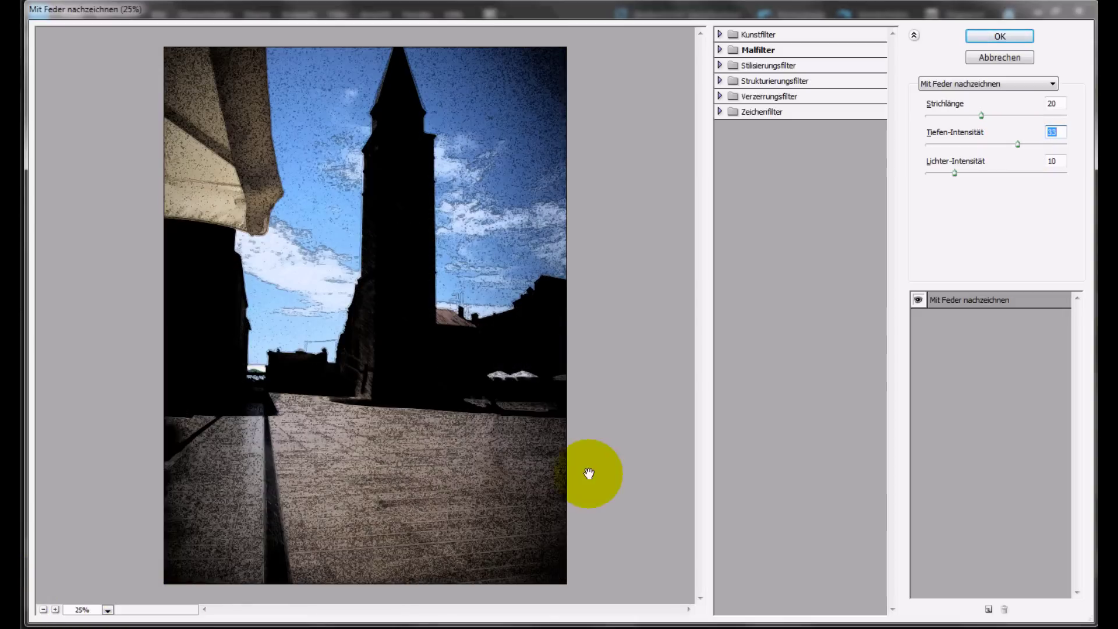
pyautogui.moveTo(955, 173)
pyautogui.mouseDown()
pyautogui.moveTo(1041, 173)
pyautogui.moveTo(986, 145)
pyautogui.moveTo(943, 143)
pyautogui.moveTo(996, 115)
pyautogui.mouseUp()
pyautogui.click(937, 114)
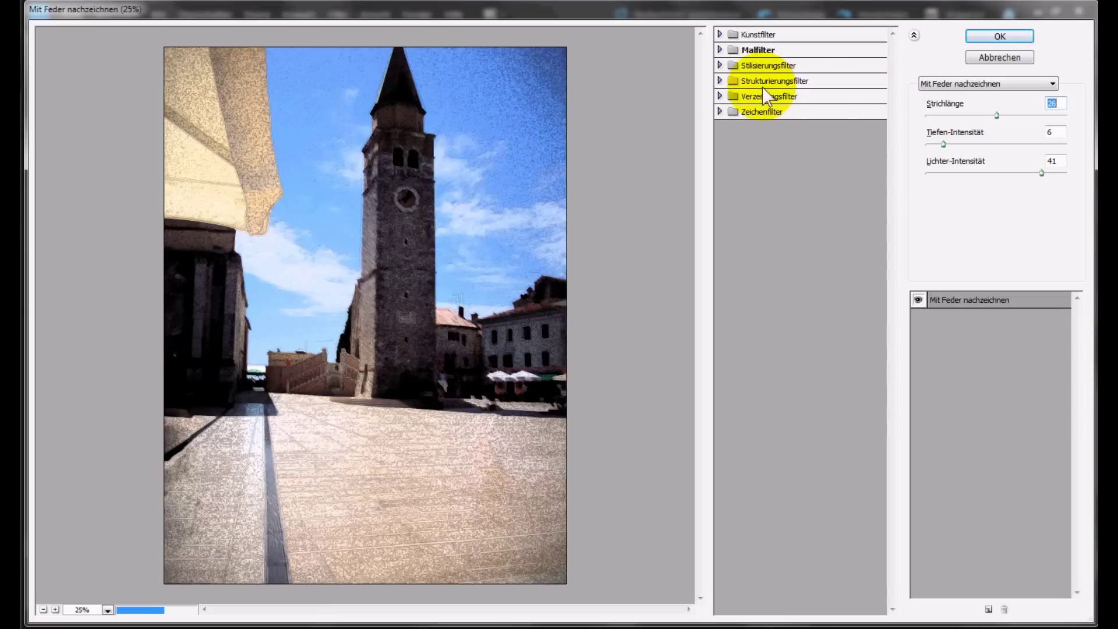
pyautogui.click(720, 80)
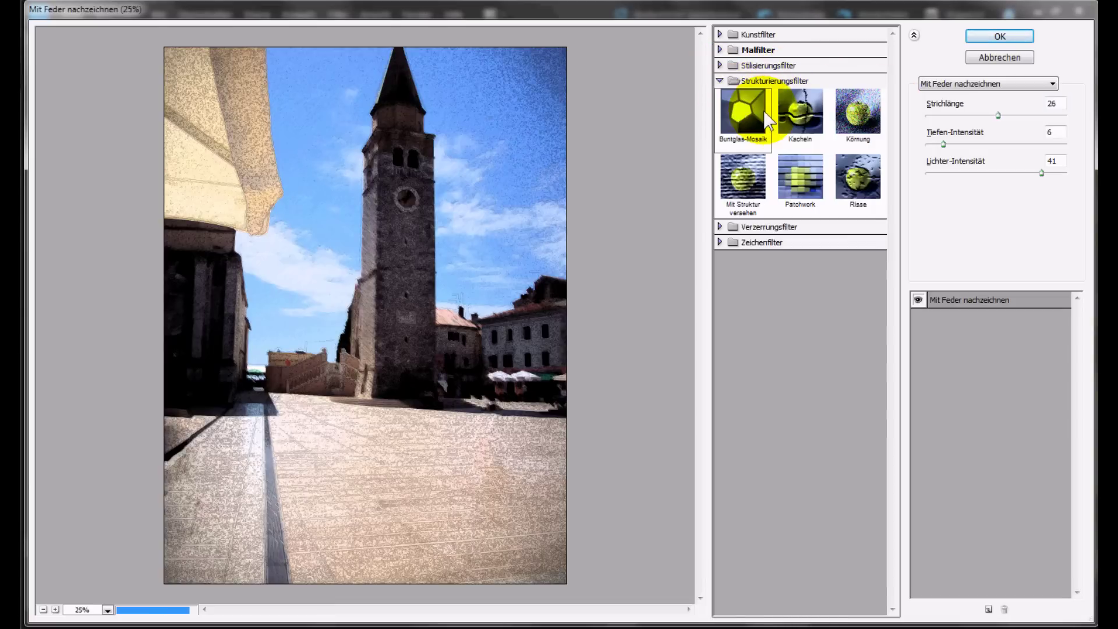
# Step: Apply Buntglas-Mosaik with slightly smaller cells, border width 6 and light intensity 0
pyautogui.click(733, 95)
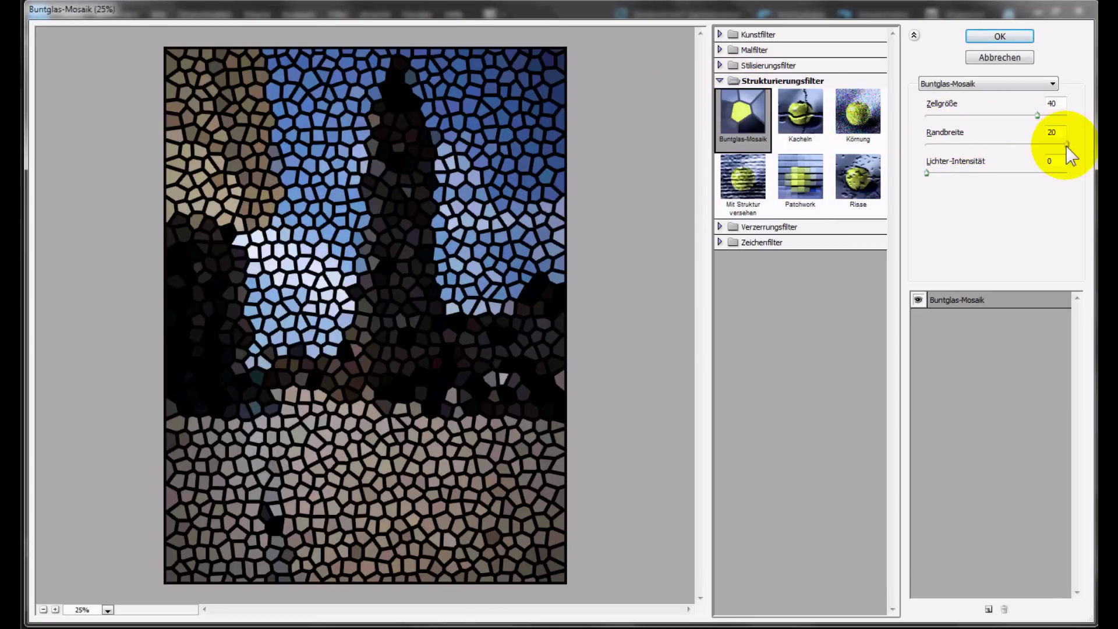
pyautogui.moveTo(1065, 145); pyautogui.dragTo(988, 144)
pyautogui.moveTo(1036, 115); pyautogui.dragTo(954, 116)
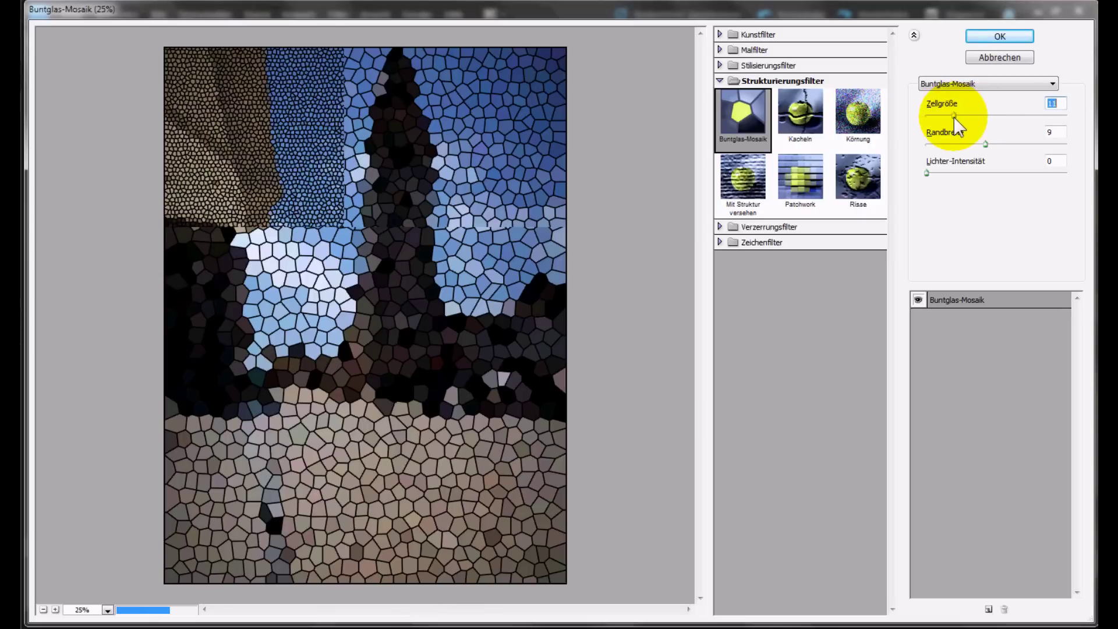
pyautogui.moveTo(927, 173); pyautogui.dragTo(1008, 173)
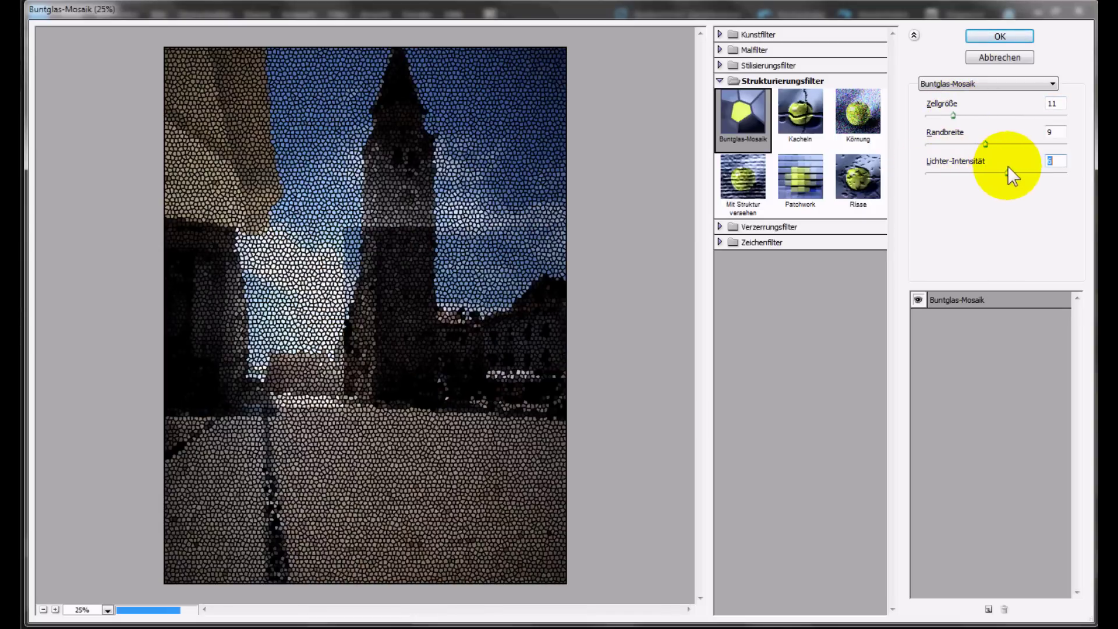
pyautogui.moveTo(998, 172); pyautogui.dragTo(927, 172)
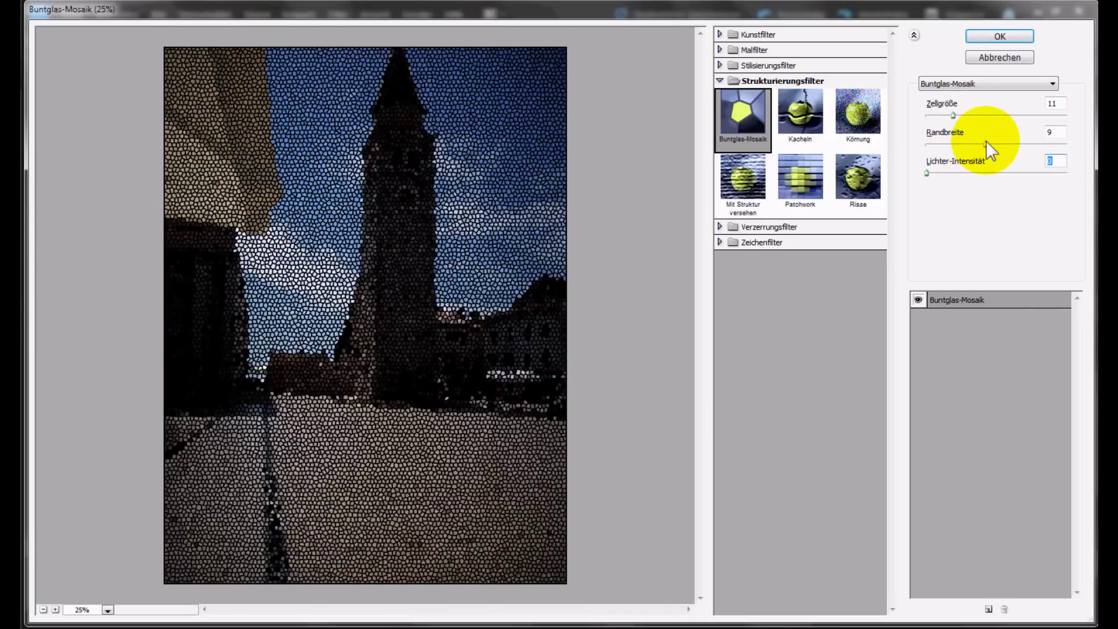
pyautogui.moveTo(985, 144); pyautogui.dragTo(965, 144)
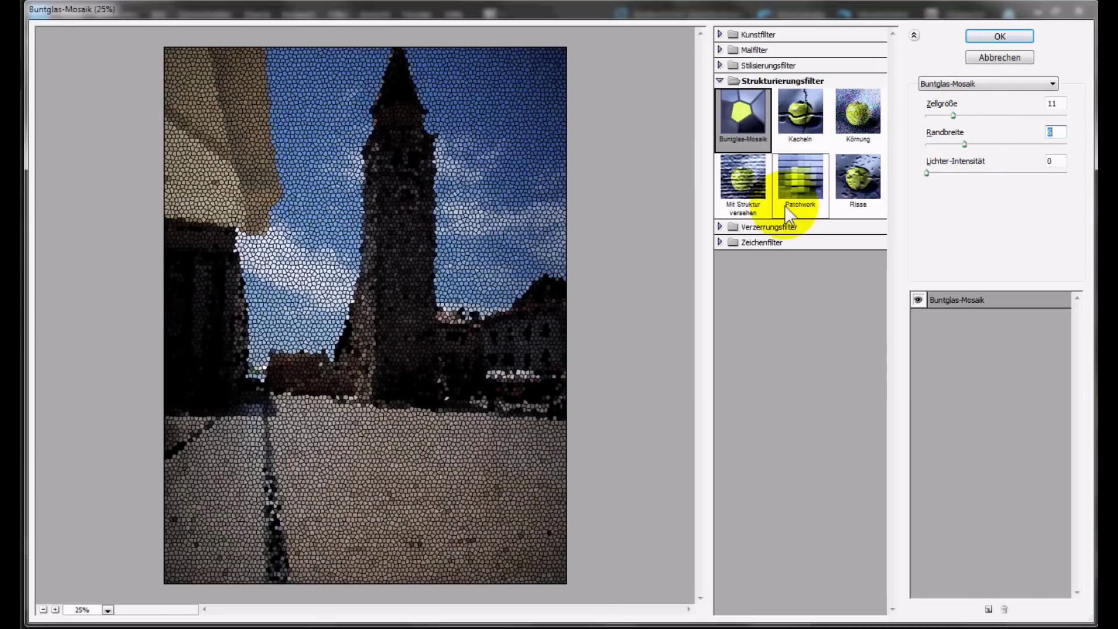
# Step: Expand the Verzerrungsfilter and Zeichenfilter folders and switch to the Feuchtes Papier effect
pyautogui.click(741, 224)
pyautogui.click(723, 304)
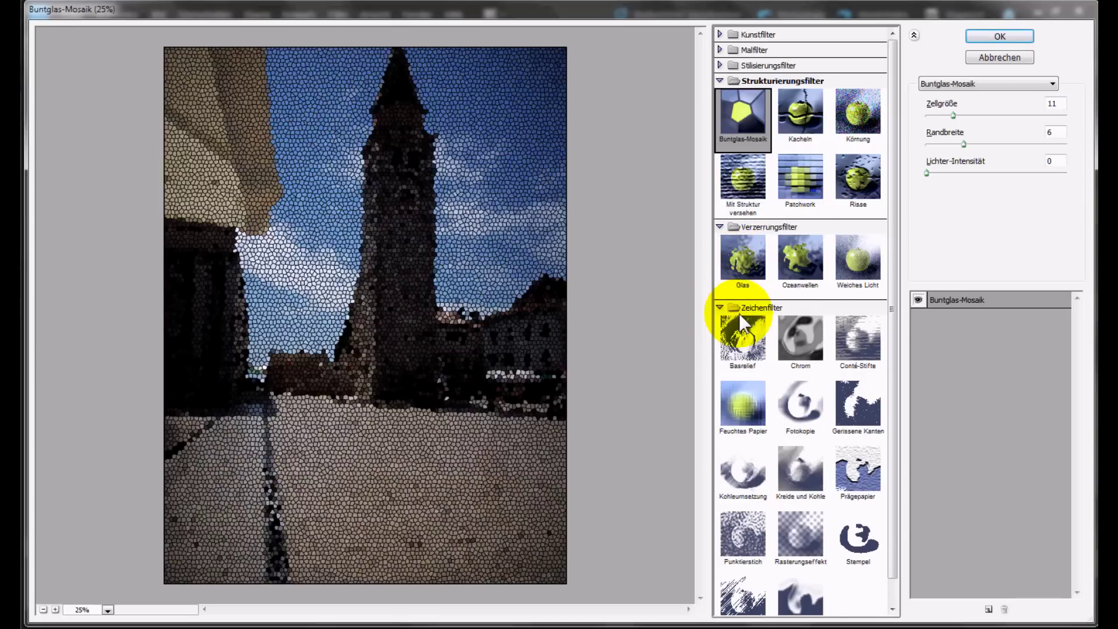
pyautogui.scroll(-1, 778, 303)
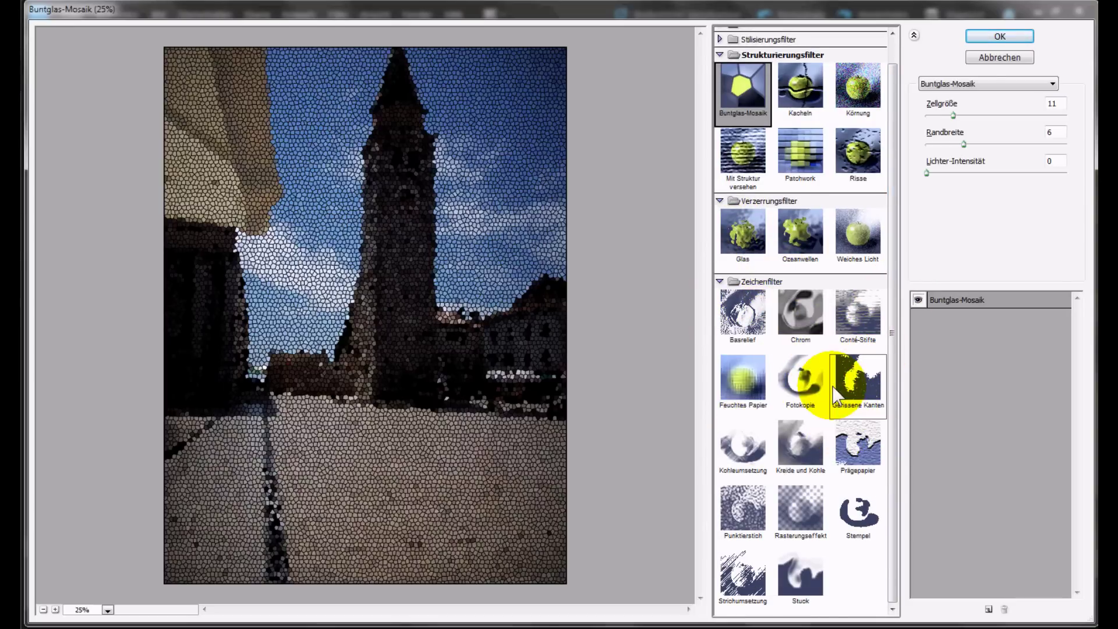
pyautogui.click(734, 391)
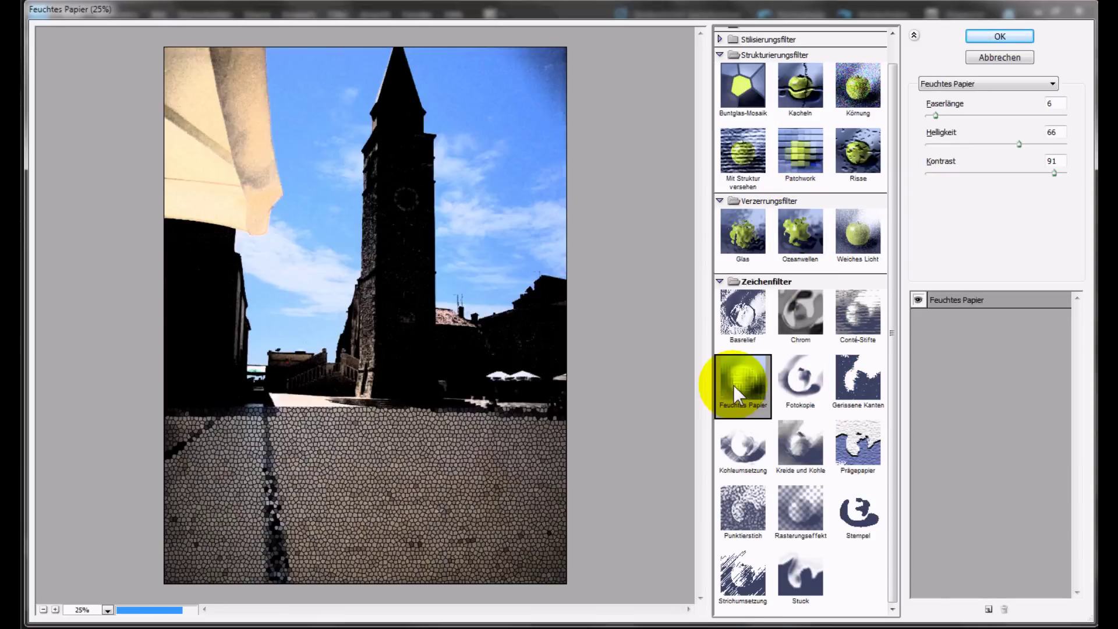
# Step: Try Feuchtes Papier at fiber length 17, brightness 75, contrast 92, then cancel the gallery
pyautogui.moveTo(1018, 145); pyautogui.dragTo(1010, 144)
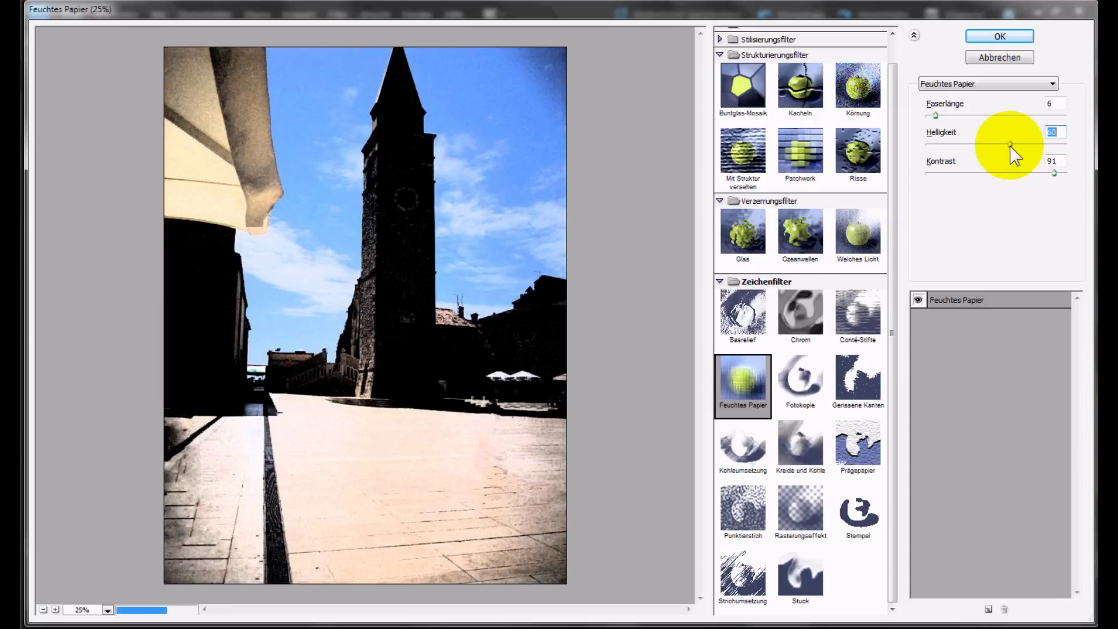
pyautogui.moveTo(939, 115); pyautogui.dragTo(969, 115)
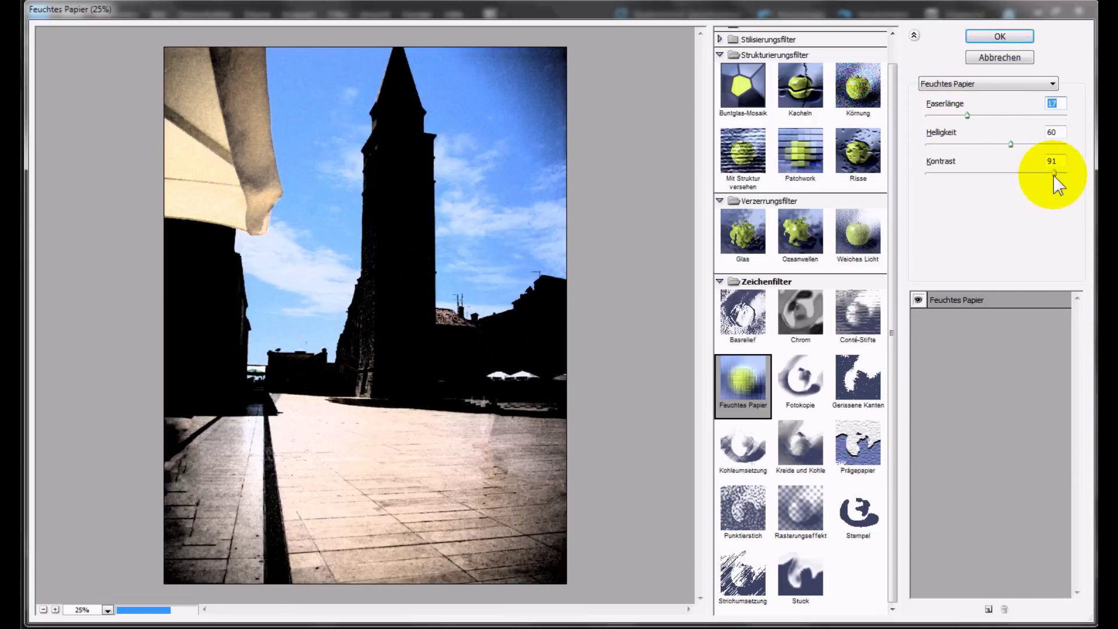
pyautogui.moveTo(1053, 173); pyautogui.dragTo(1035, 173)
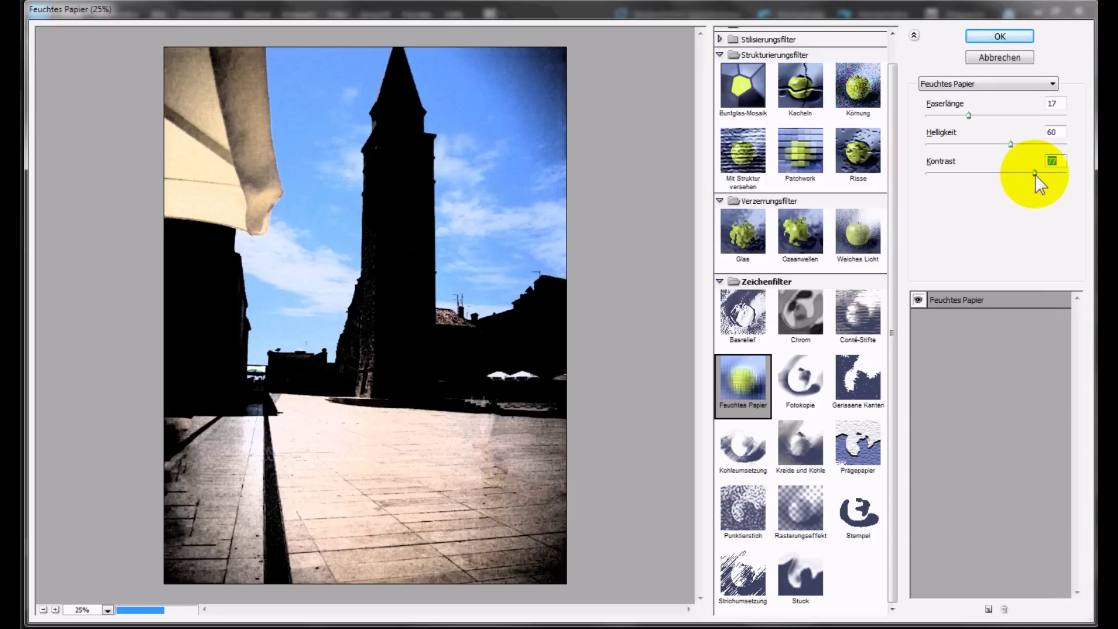
pyautogui.moveTo(1035, 173)
pyautogui.mouseDown()
pyautogui.moveTo(1025, 173)
pyautogui.moveTo(1055, 174)
pyautogui.mouseUp()
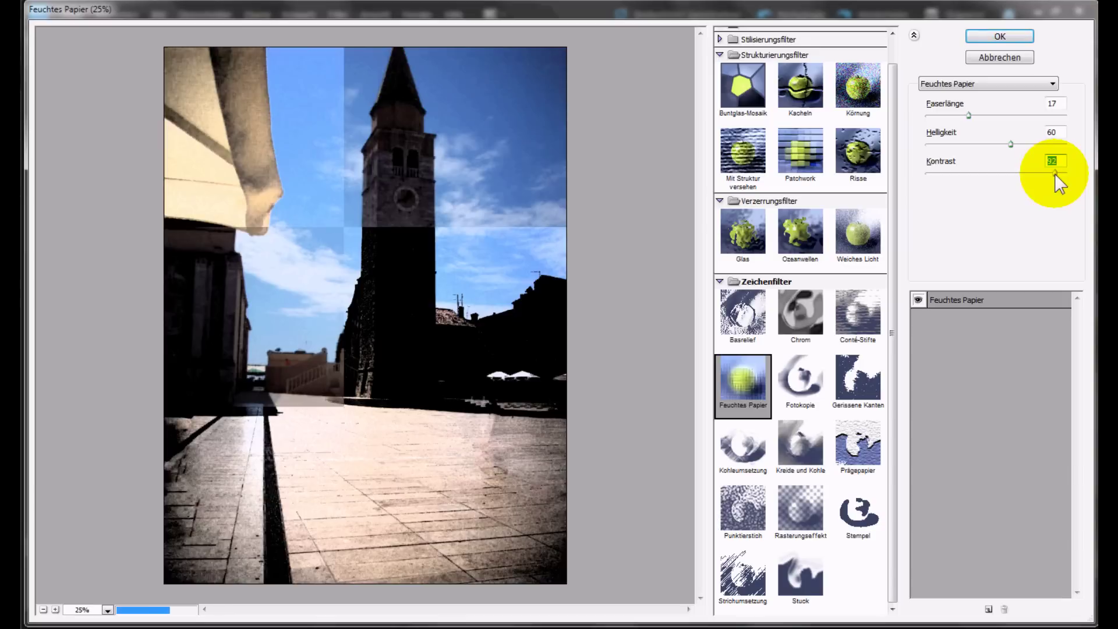
pyautogui.moveTo(1010, 144)
pyautogui.mouseDown()
pyautogui.moveTo(986, 144)
pyautogui.moveTo(1057, 154)
pyautogui.mouseUp()
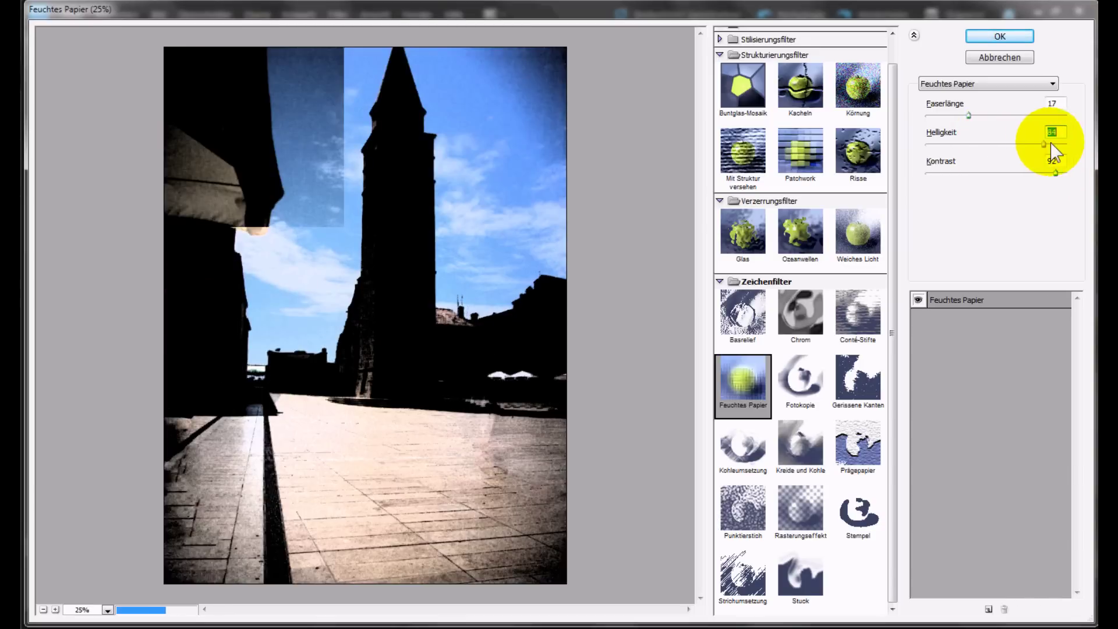
pyautogui.moveTo(1055, 145); pyautogui.dragTo(1031, 145)
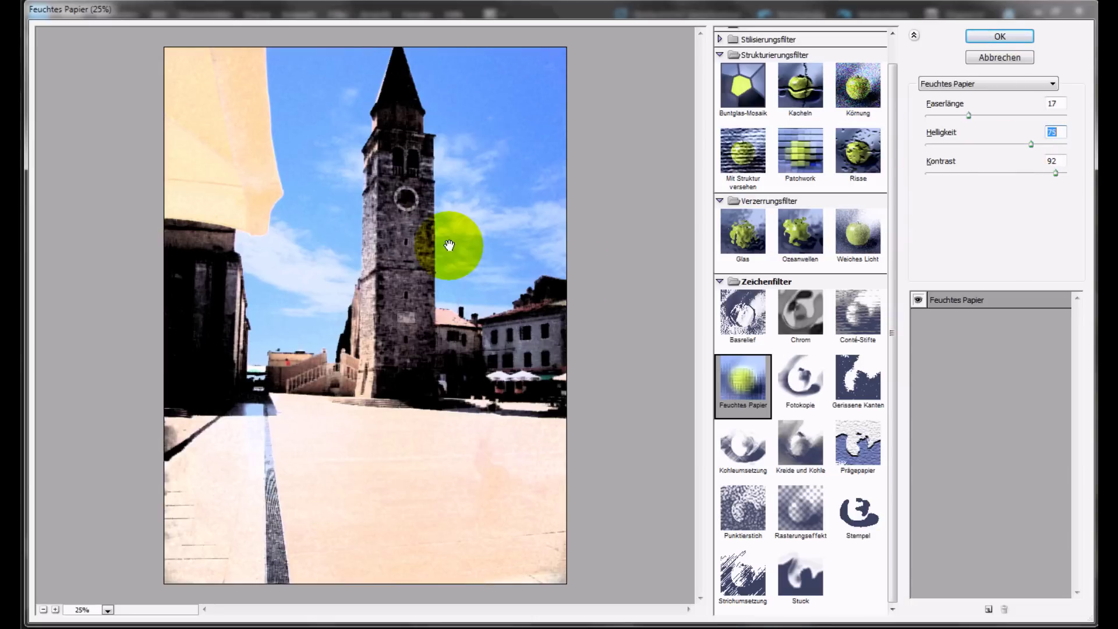
pyautogui.click(1014, 55)
# Step: Open 100_0033.psd from the desktop, then show the original JPG from the Project Bin
pyautogui.click(1095, 625)
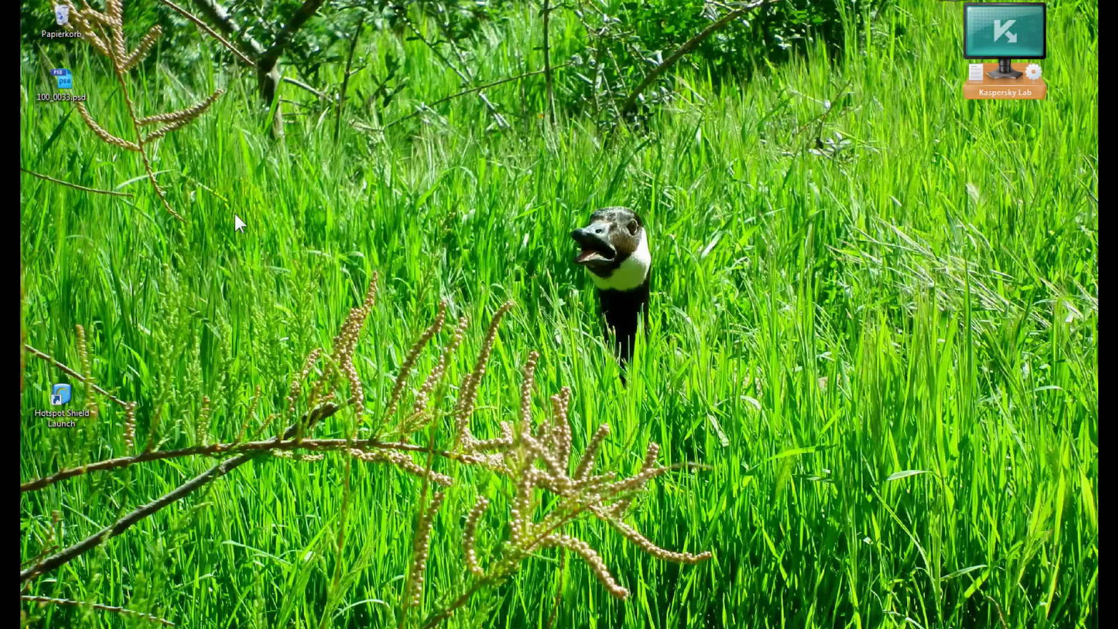
pyautogui.doubleClick(56, 77)
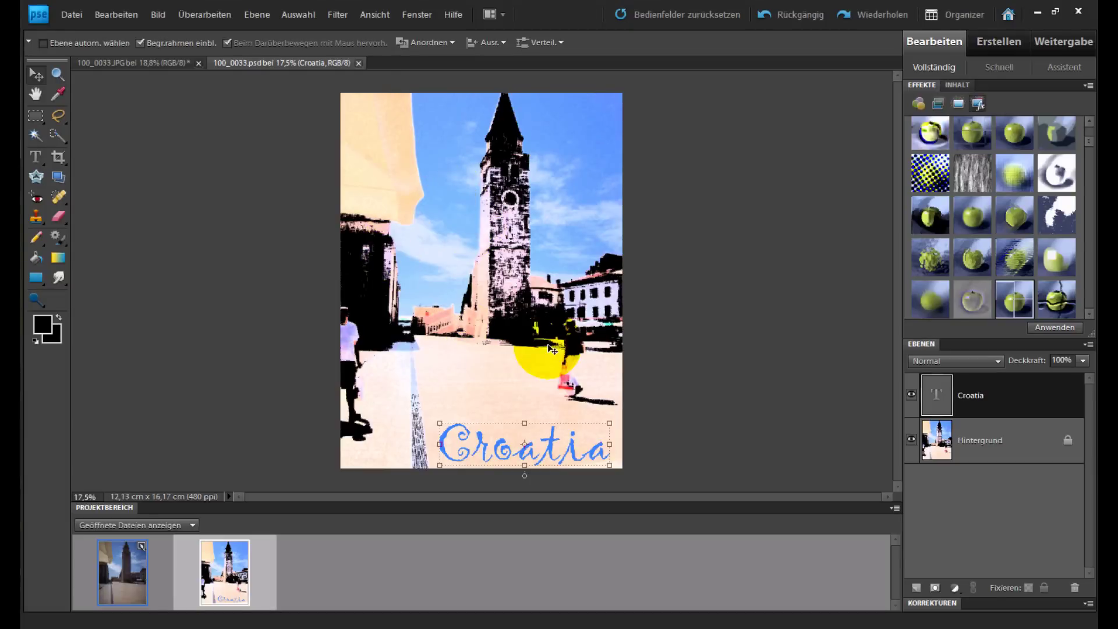
pyautogui.click(138, 560)
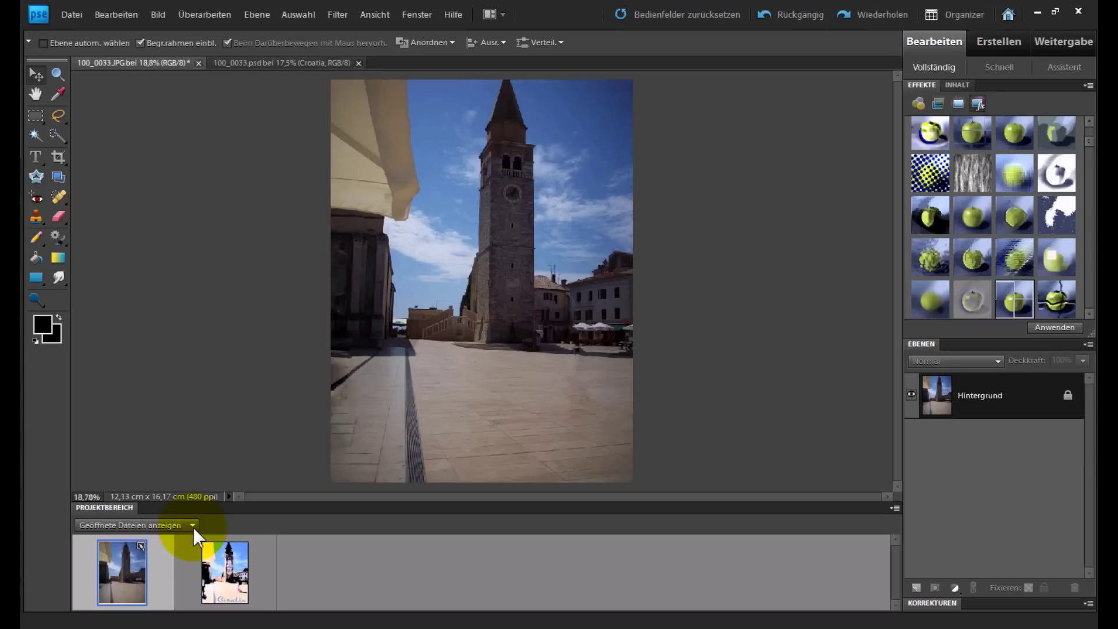
# Step: Switch to the Croatia psd, target its Hintergrund layer, and apply the ink-outline effect
pyautogui.click(213, 575)
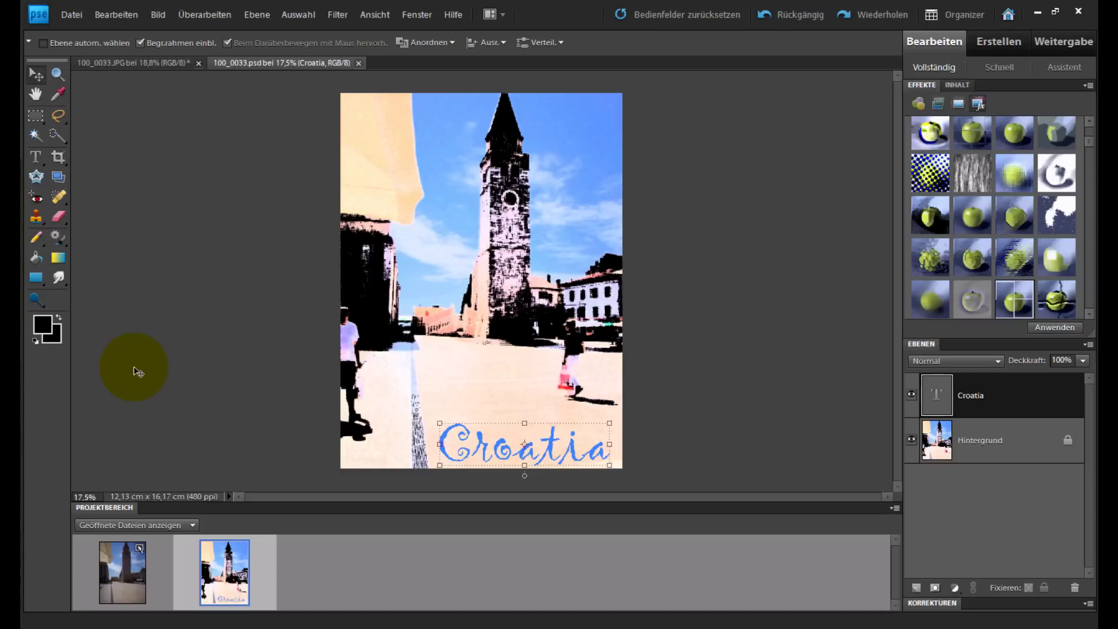
pyautogui.hotkey('alt', '[')
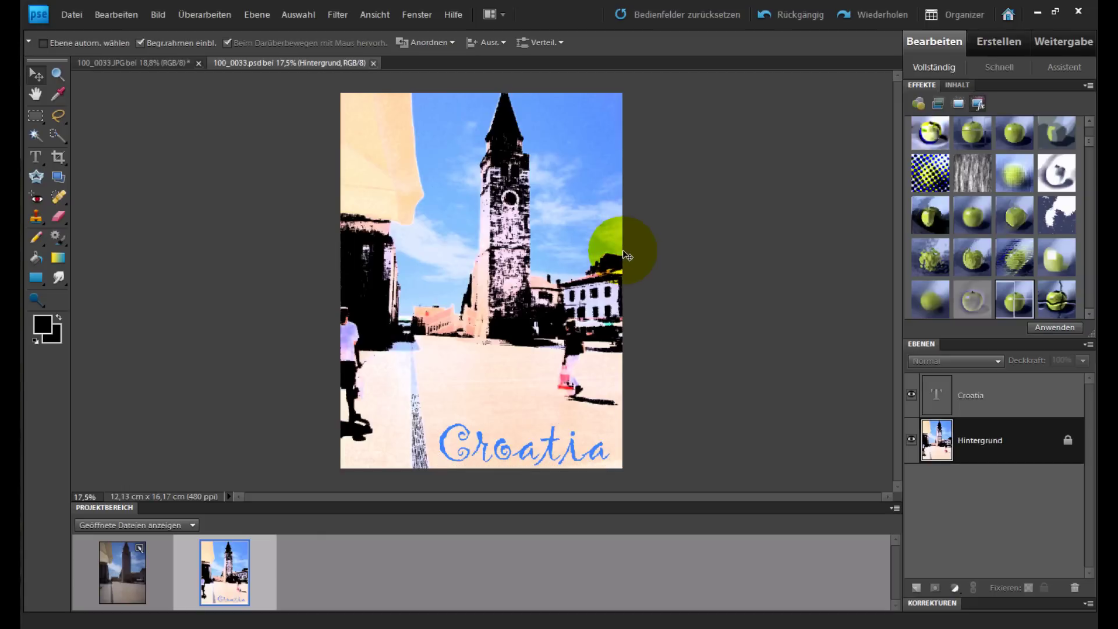
pyautogui.moveTo(627, 255); pyautogui.dragTo(617, 256)
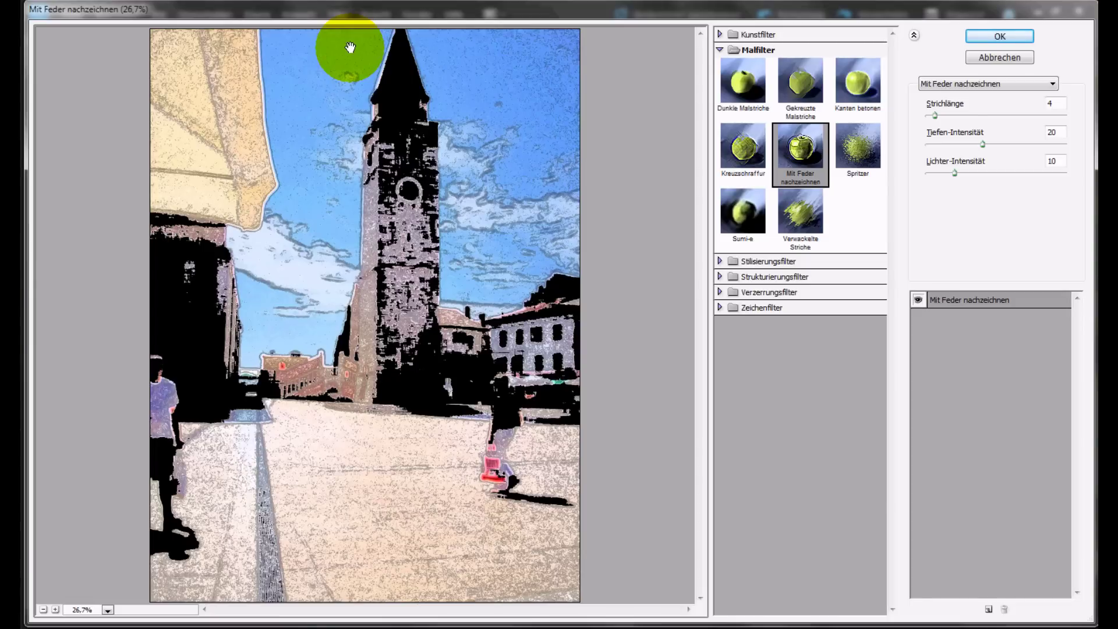